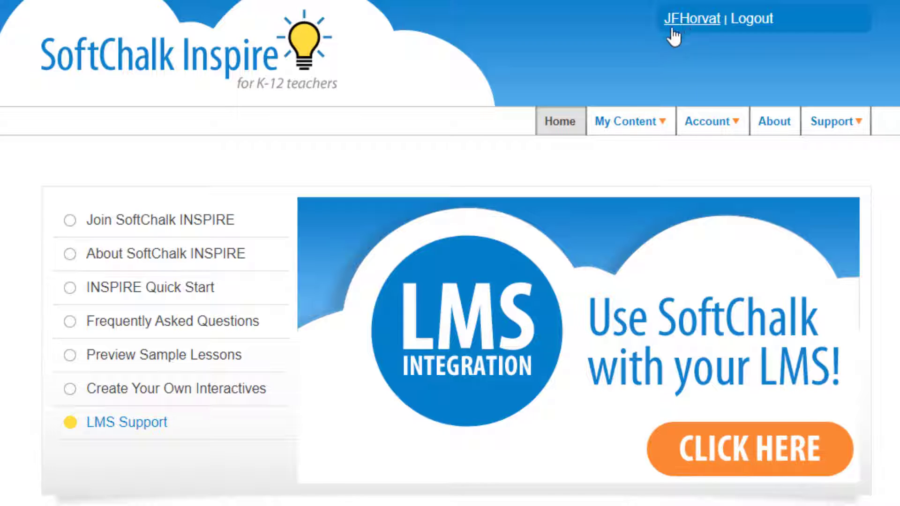
- Create a new blank lesson from My Content > Lessons
mouse_move(632, 126)
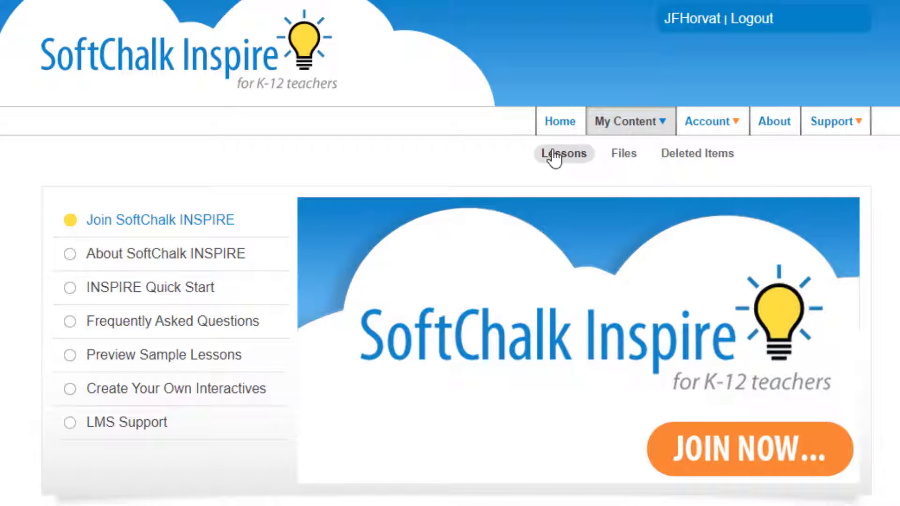
left_click(553, 157)
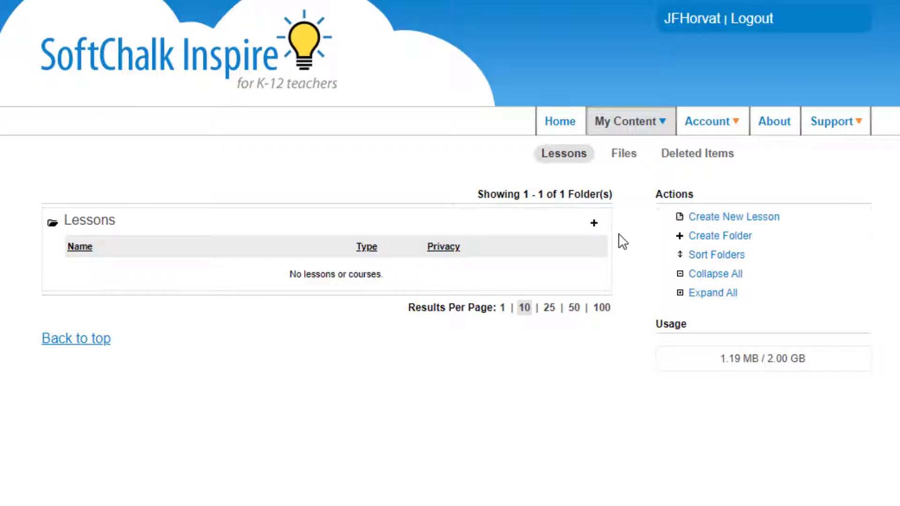
left_click(594, 226)
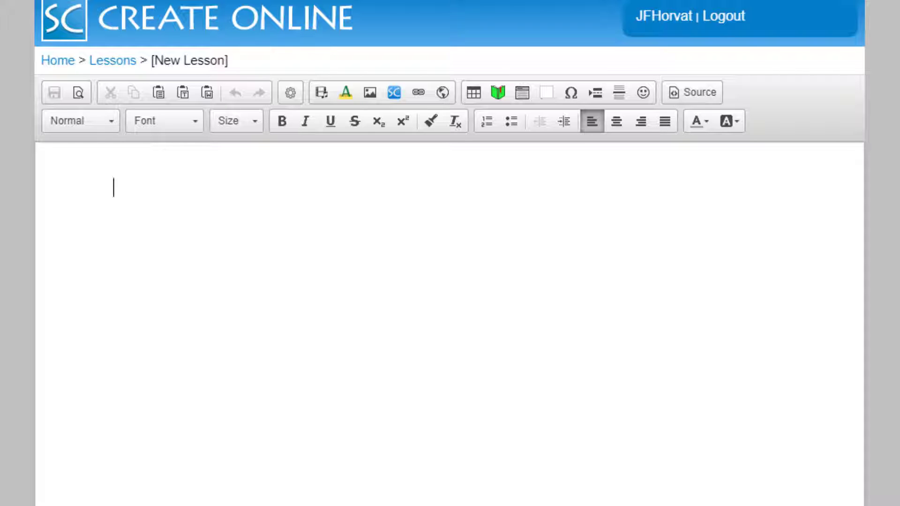
- Paste the sample topic text and format the Topic One and Topic Two lines as Heading 1
type("Topic One Information for this topic may include text, graphs, media, links quizzes and Activities. Topic Two Information for this topic may include text, graphs, media, links quizzes and Activities. Sub-Topic Two information for this sub-topic may include text, graphs, media, links quizzes and Activities.")
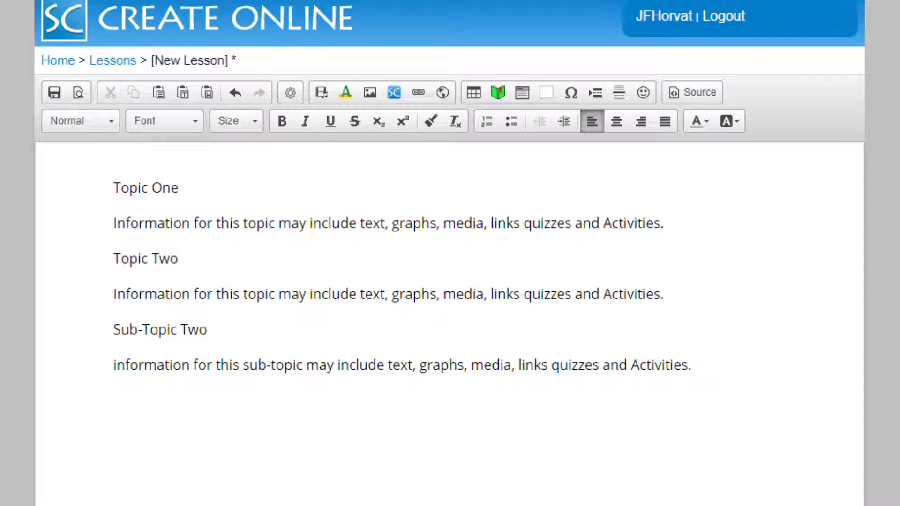
left_click(157, 187)
left_click(106, 124)
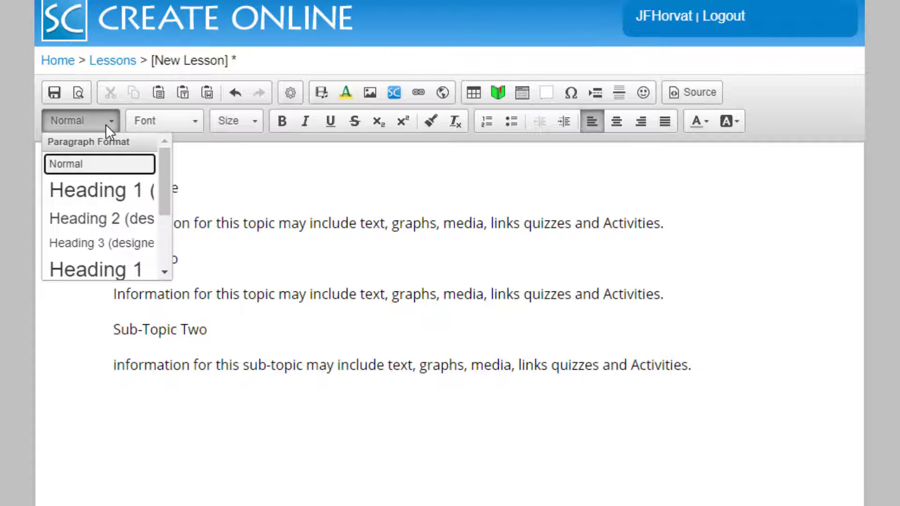
left_click(106, 274)
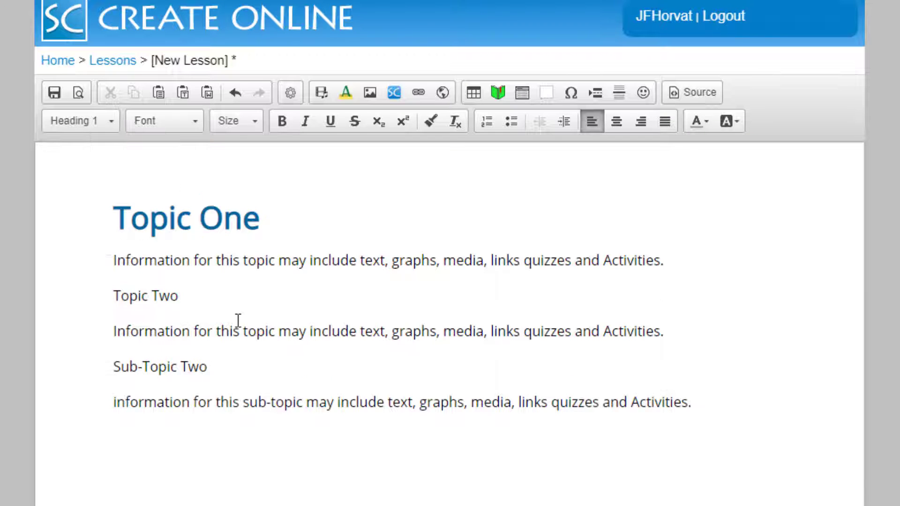
left_click(139, 298)
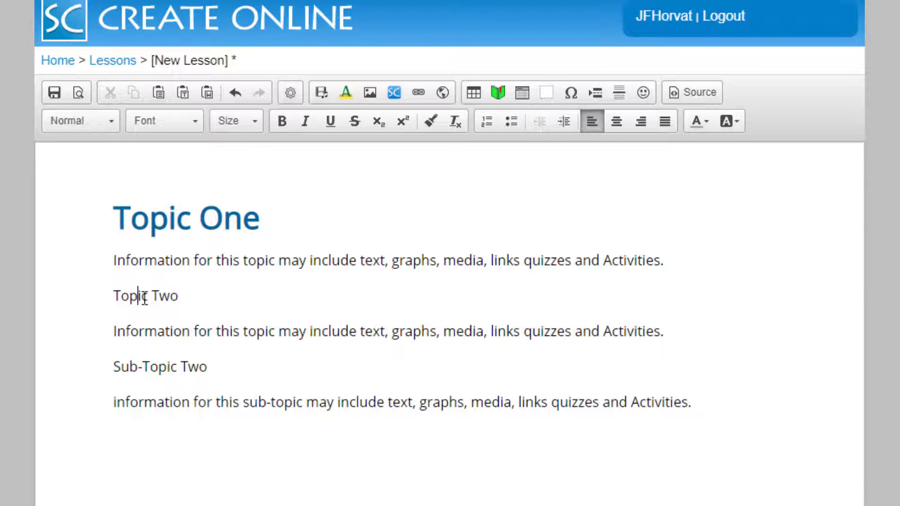
left_click(71, 127)
left_click(89, 274)
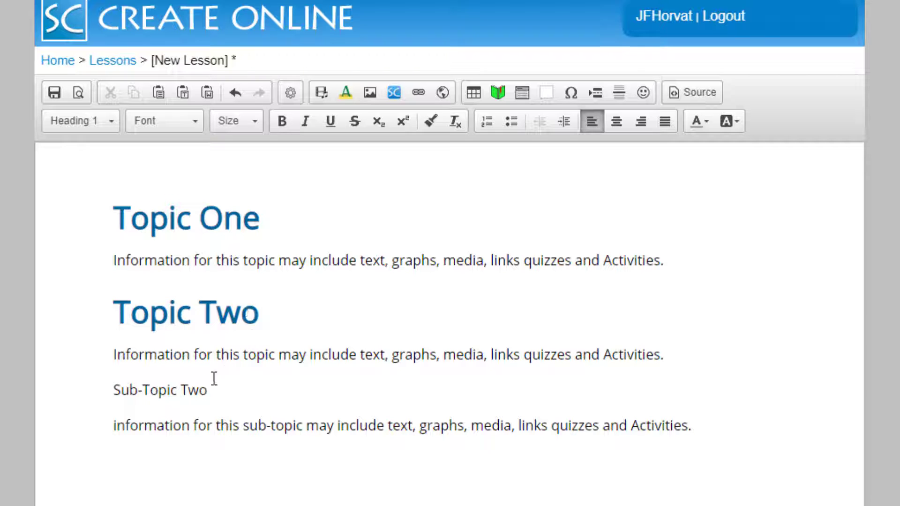
- Format the Sub-Topic Two line as Heading 2
left_click(158, 389)
left_click(86, 120)
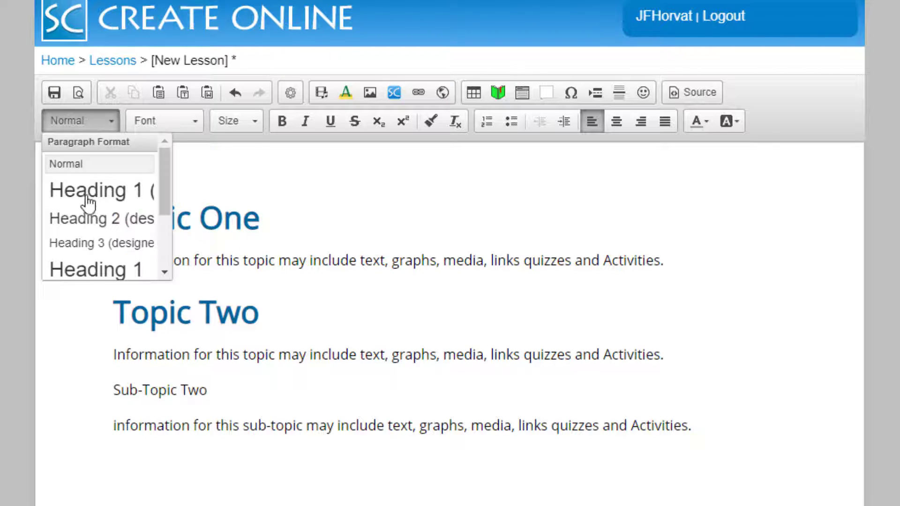
scroll(165, 217, "down", 1)
scroll(165, 217, "down", 2)
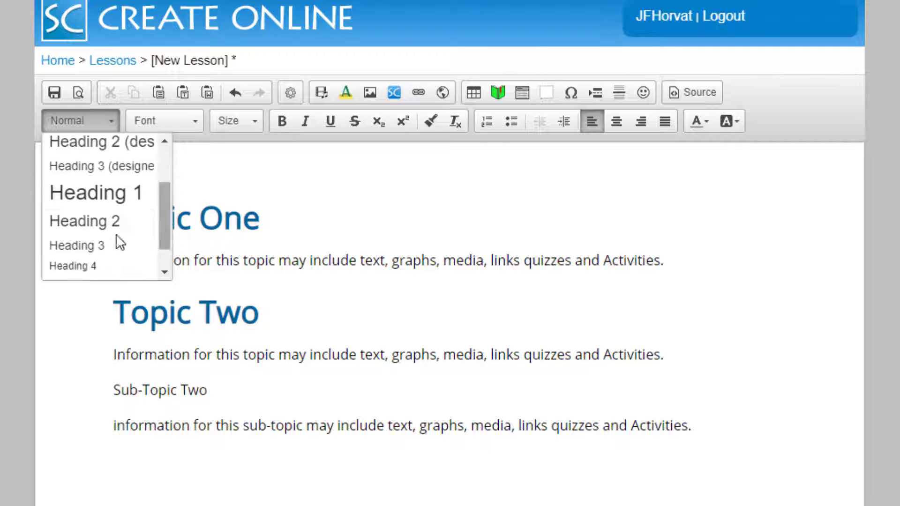
left_click(84, 223)
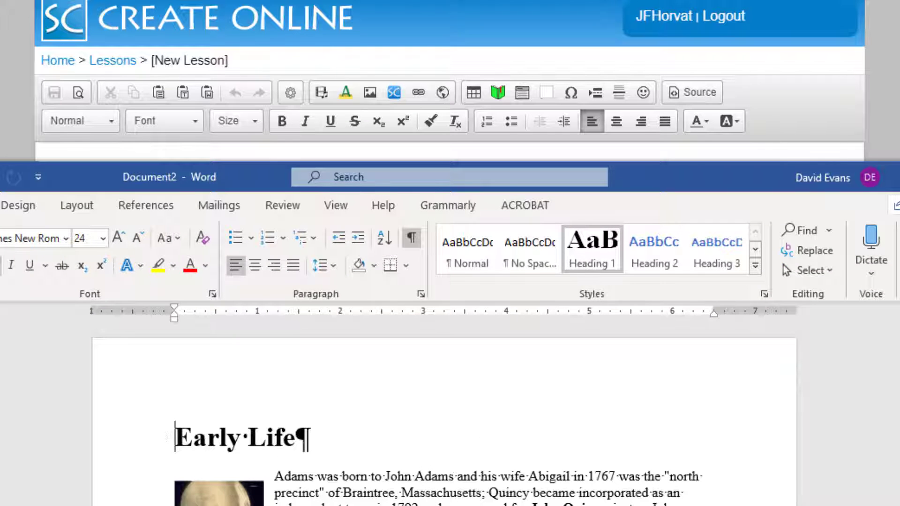
- Select all of the Word document's contents, from the Early Life portrait through Path to Presidency
left_click(219, 492)
left_click(308, 438)
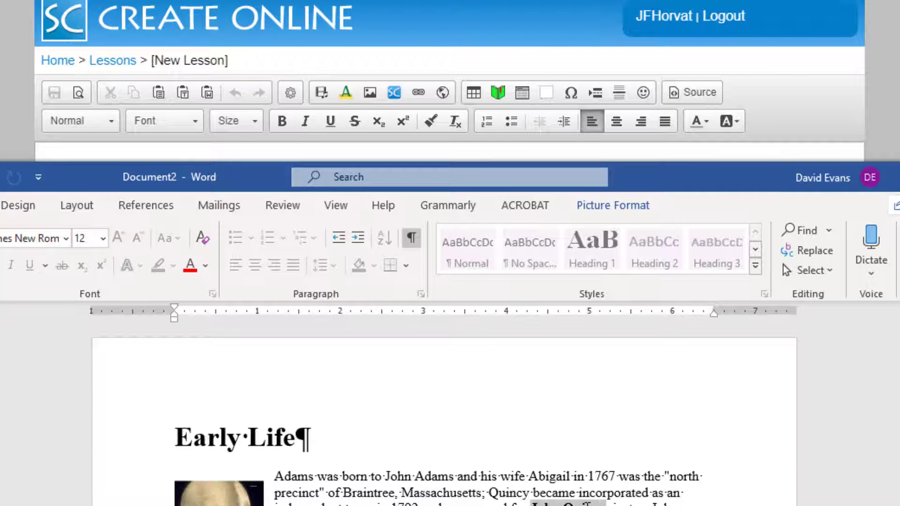
scroll(445, 412, "down", 2)
scroll(403, 499, "down", 8)
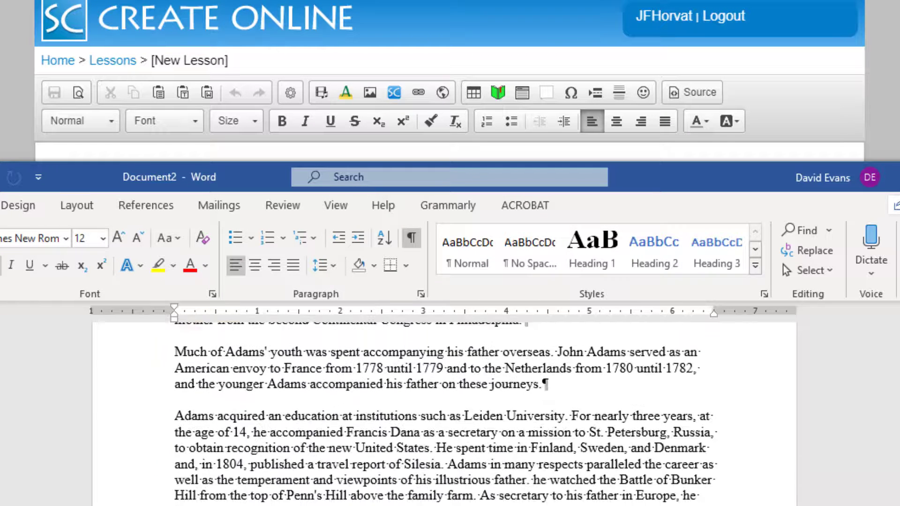
scroll(403, 498, "down", 10)
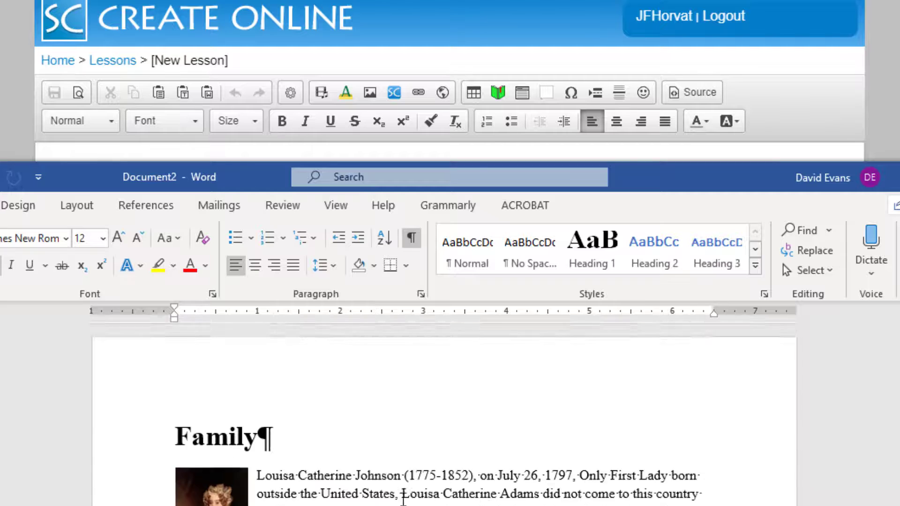
scroll(402, 499, "down", 10)
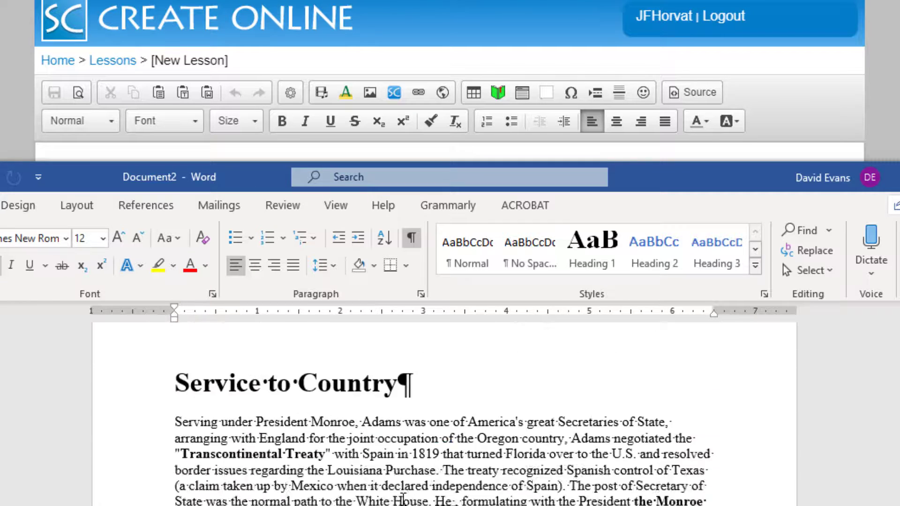
scroll(403, 499, "down", 8)
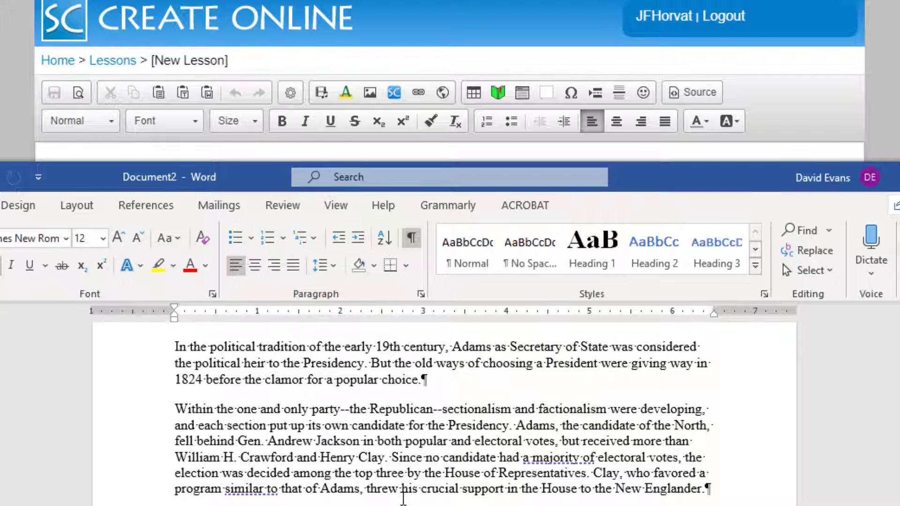
scroll(403, 499, "up", 5)
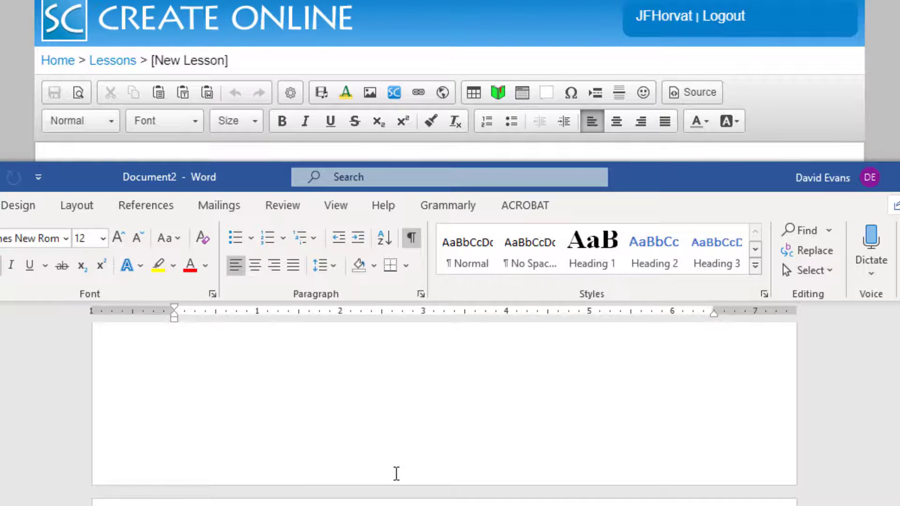
key("ctrl+a")
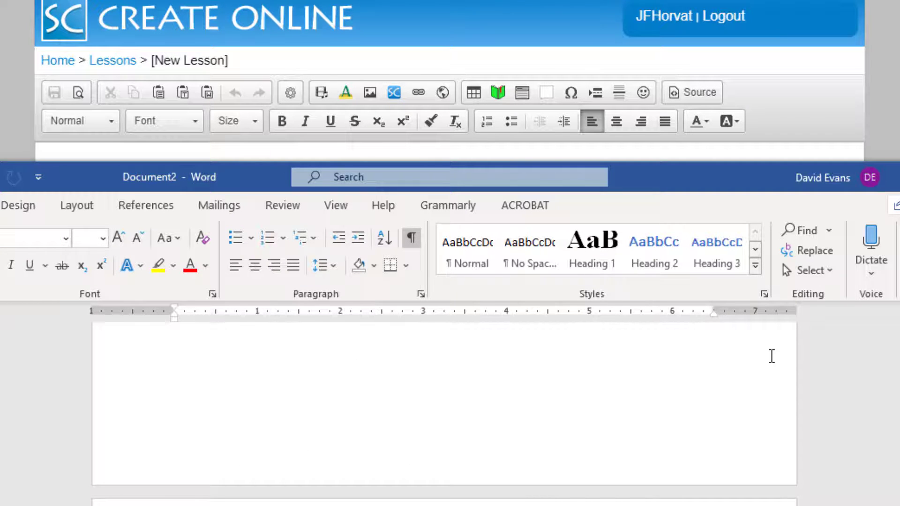
left_click(807, 266)
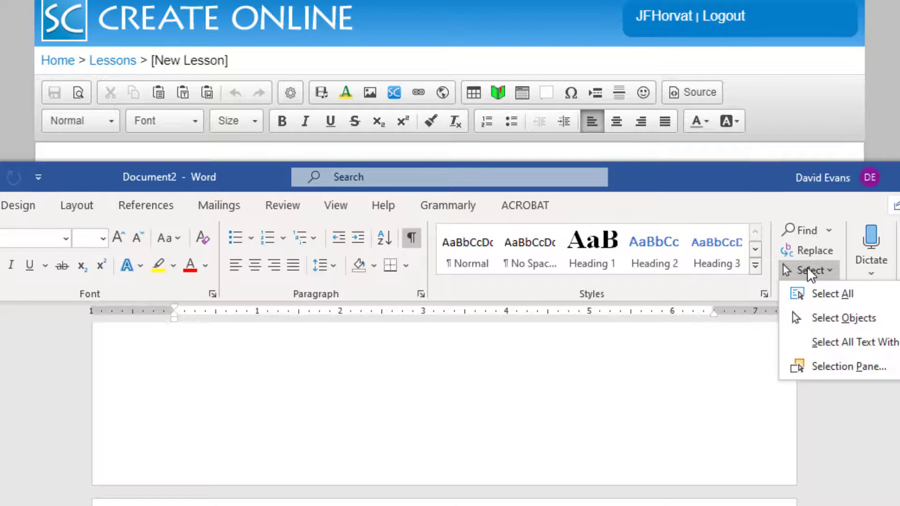
left_click(826, 295)
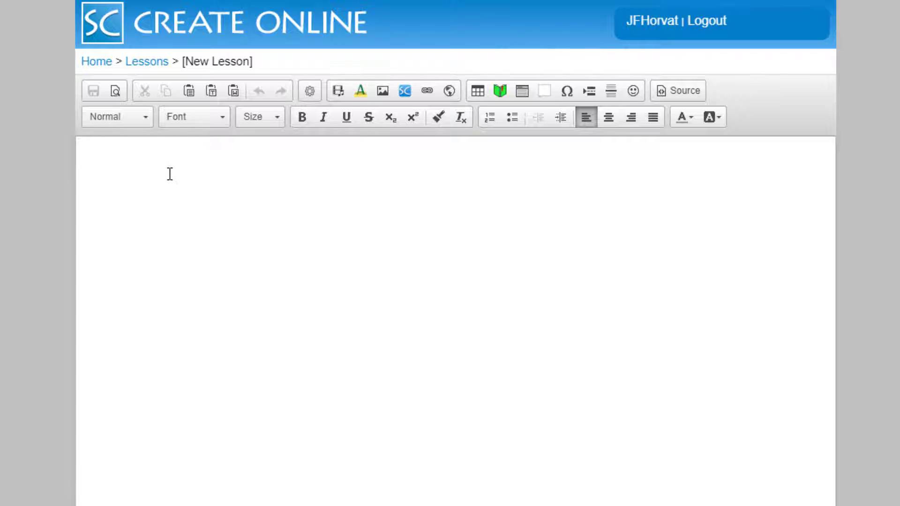
- Paste the copied Word biography into the empty lesson body
left_click(167, 179)
key("ctrl+v")
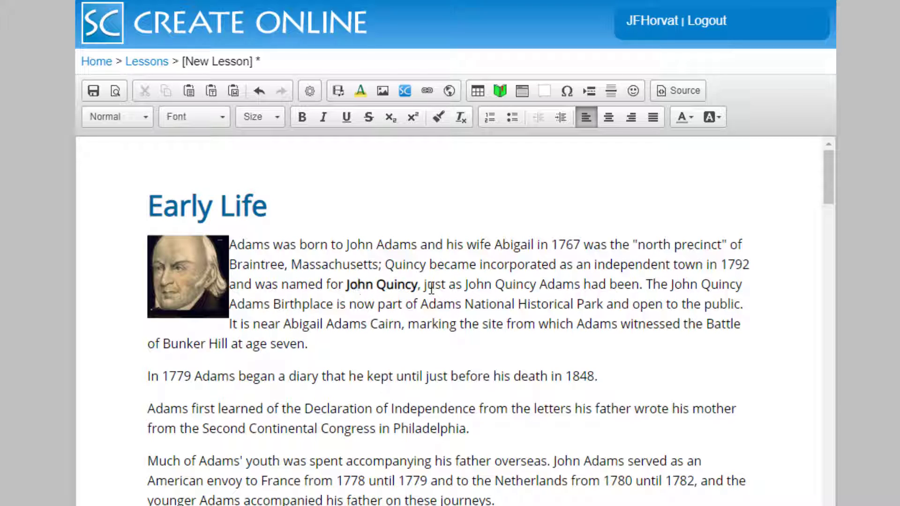
left_click(235, 201)
mouse_move(138, 148)
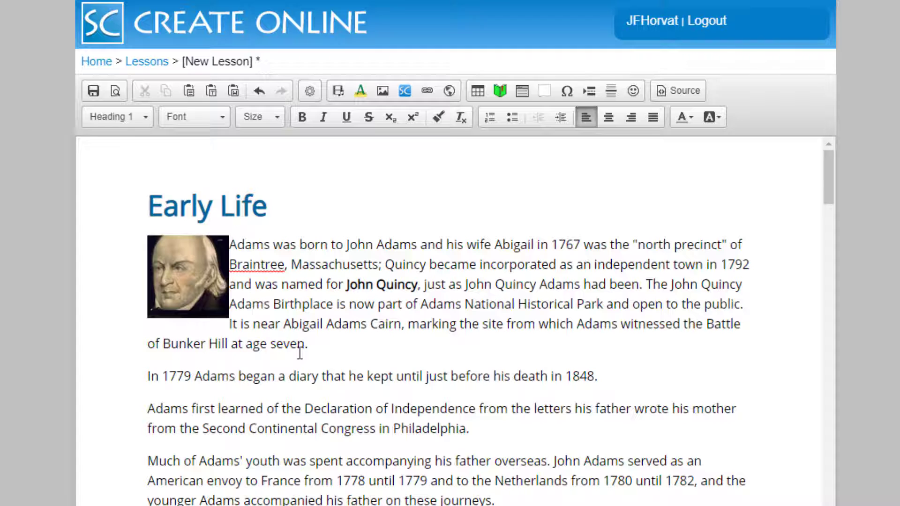
scroll(396, 378, "down", 3)
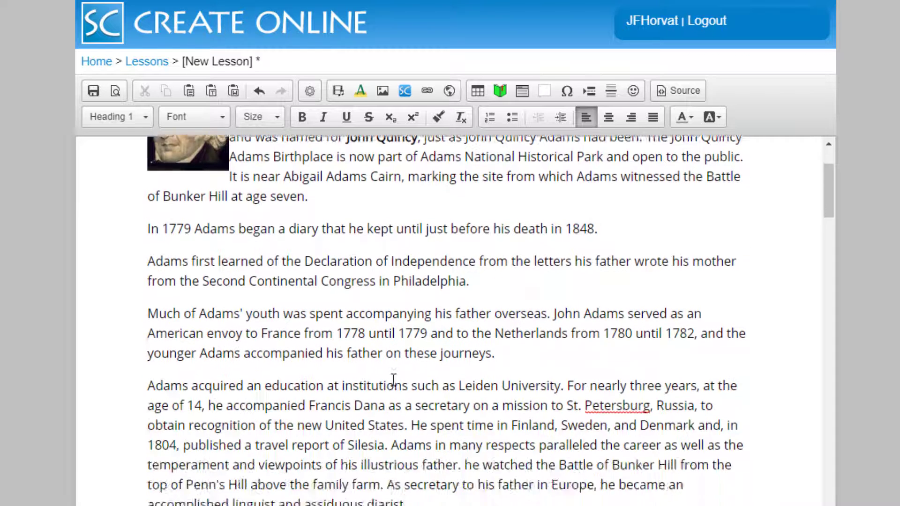
scroll(393, 380, "down", 5)
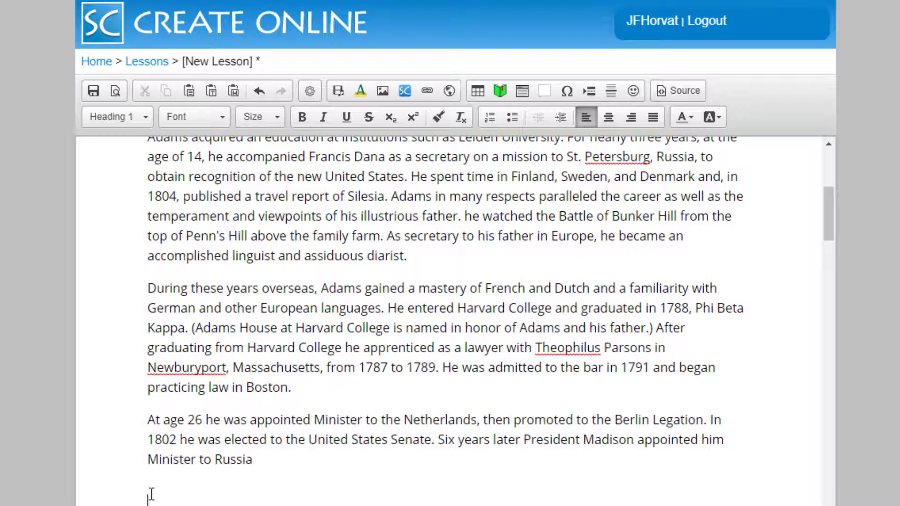
- Insert a page break after the Minister to Russia paragraph
left_click(150, 493)
left_click(591, 93)
scroll(487, 481, "down", 15)
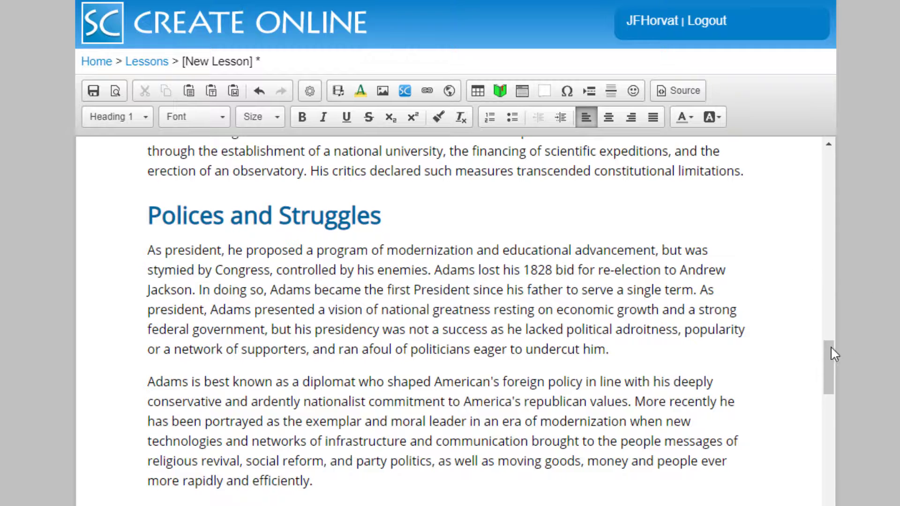
left_click_drag(826, 357, 839, 160)
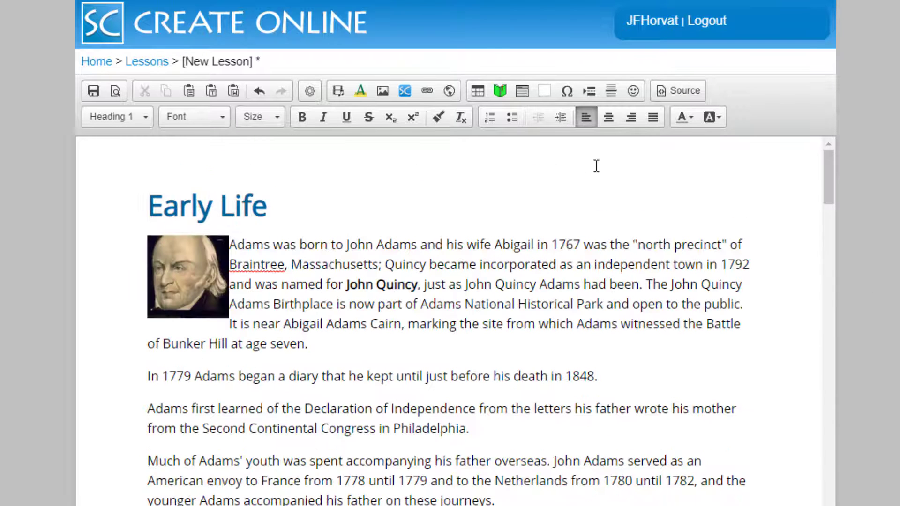
- Set the lesson title to 'John Quincy Adams' and subtitle to 'American History' in Title & Layout
left_click(309, 93)
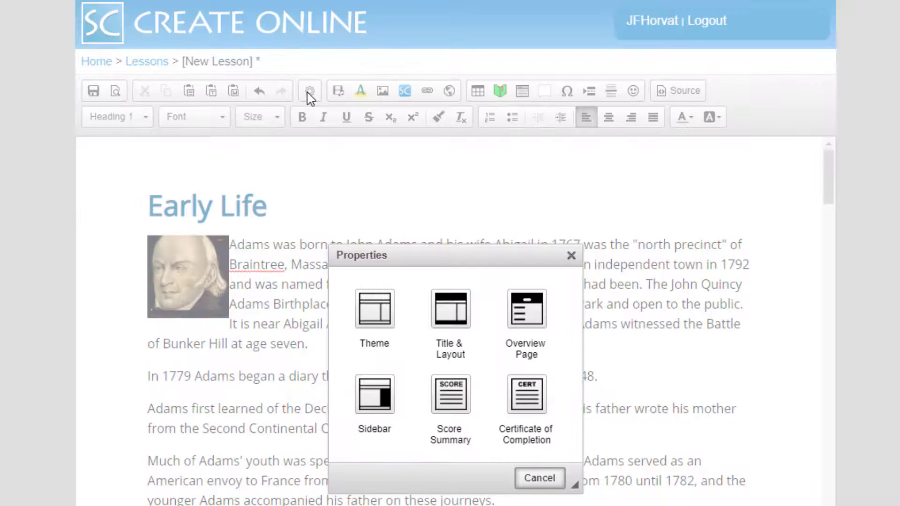
left_click(456, 317)
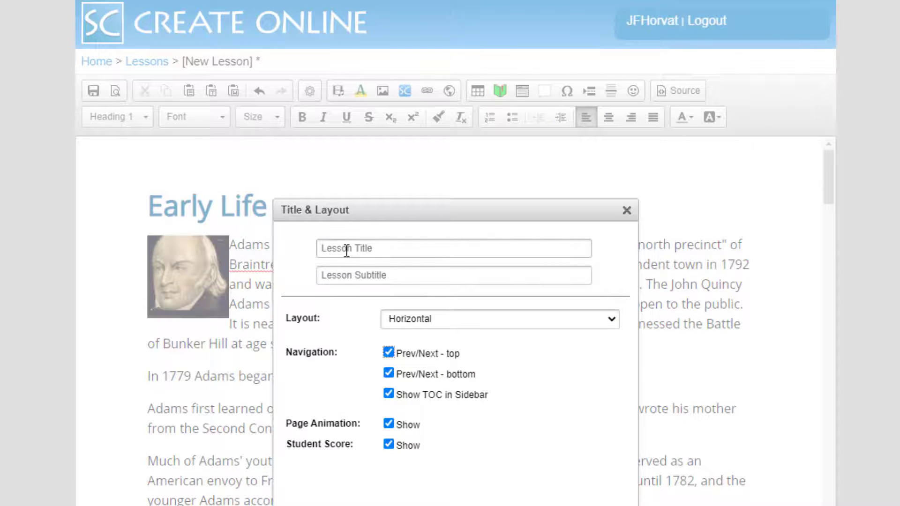
left_click(346, 251)
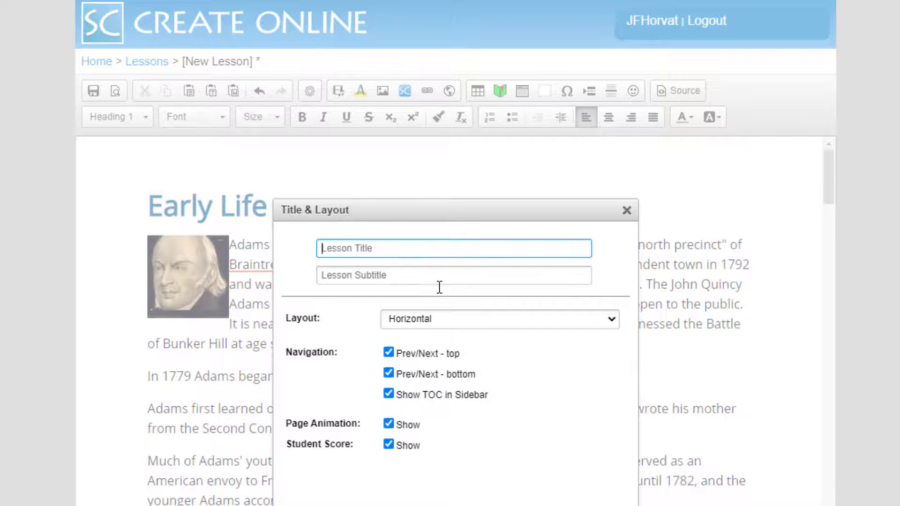
type("John Quincy Adams")
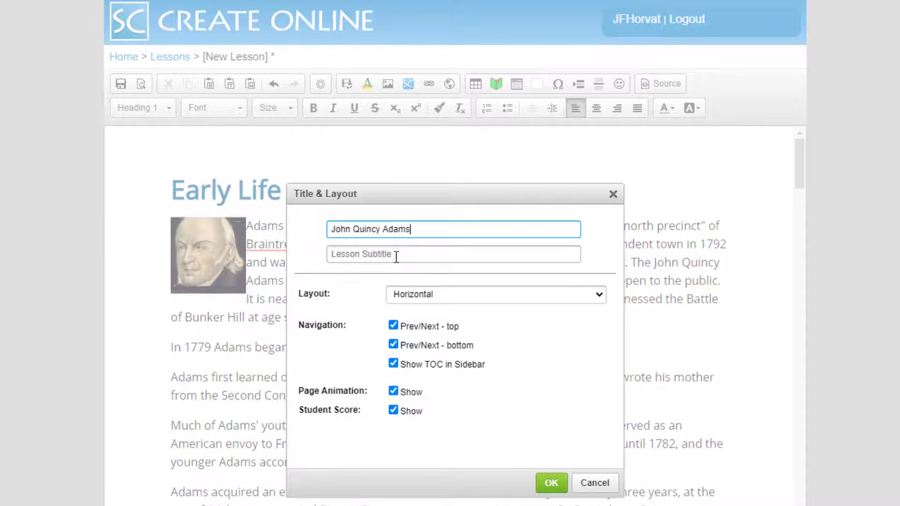
left_click(396, 258)
type("American History")
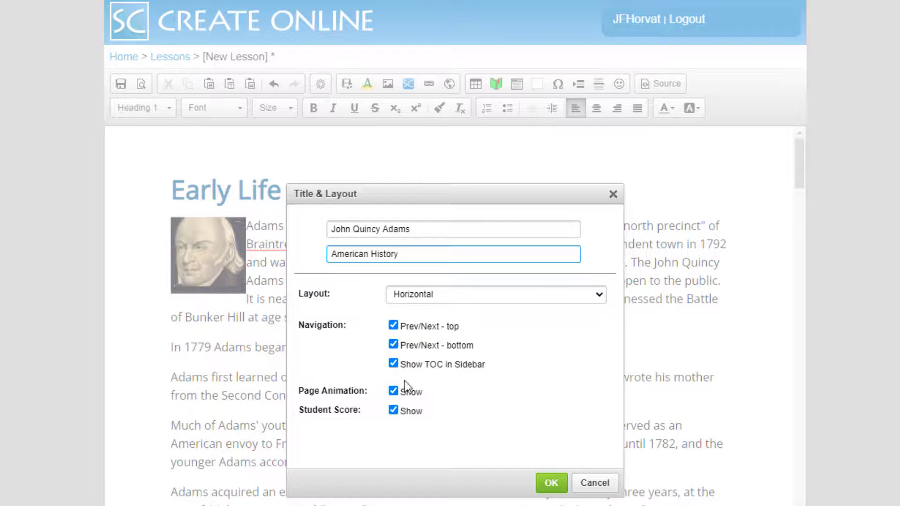
left_click(549, 482)
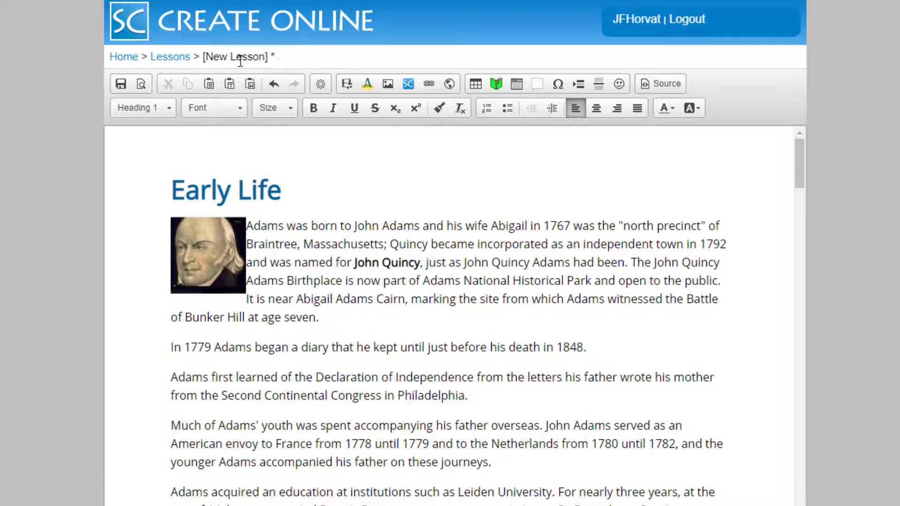
- Paste 'John Quincy Adams' as the lesson name, then save and preview the lesson
left_click(221, 57)
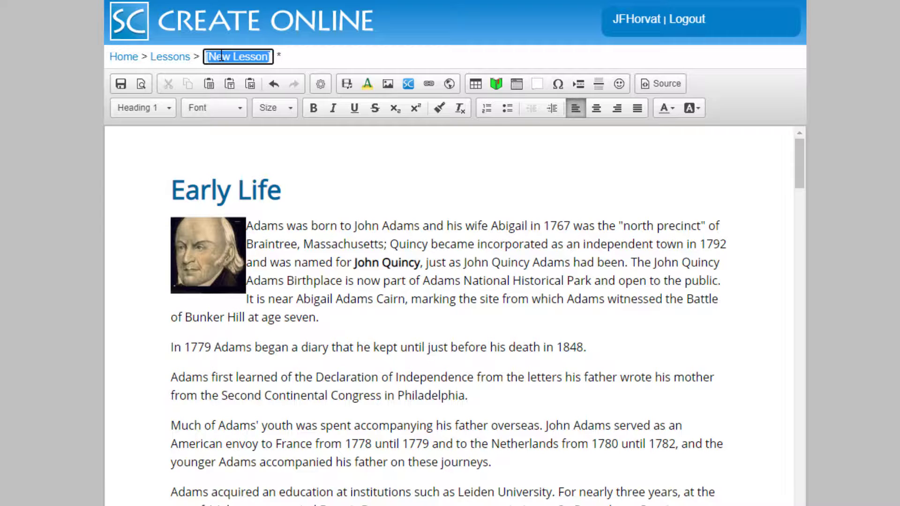
type("John Quincy Adams")
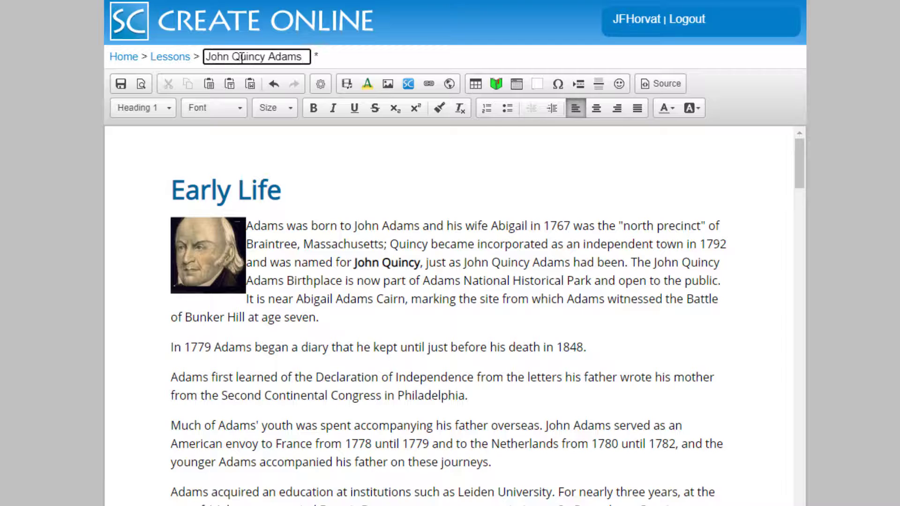
left_click(120, 84)
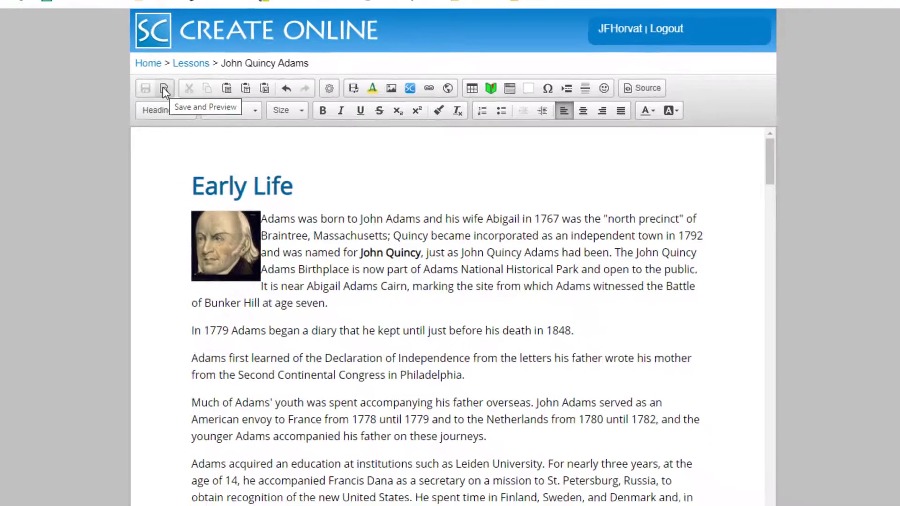
left_click(141, 84)
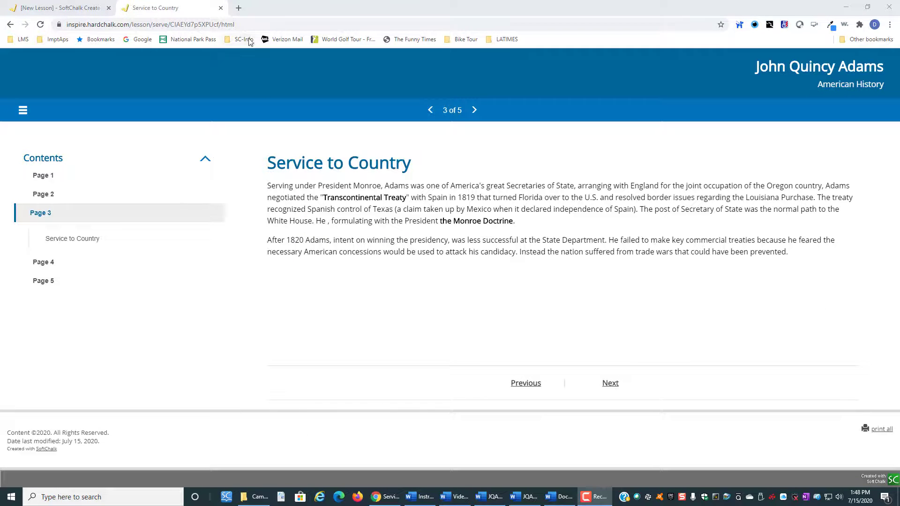
- Close the preview browser tab to return to the editor
left_click(221, 9)
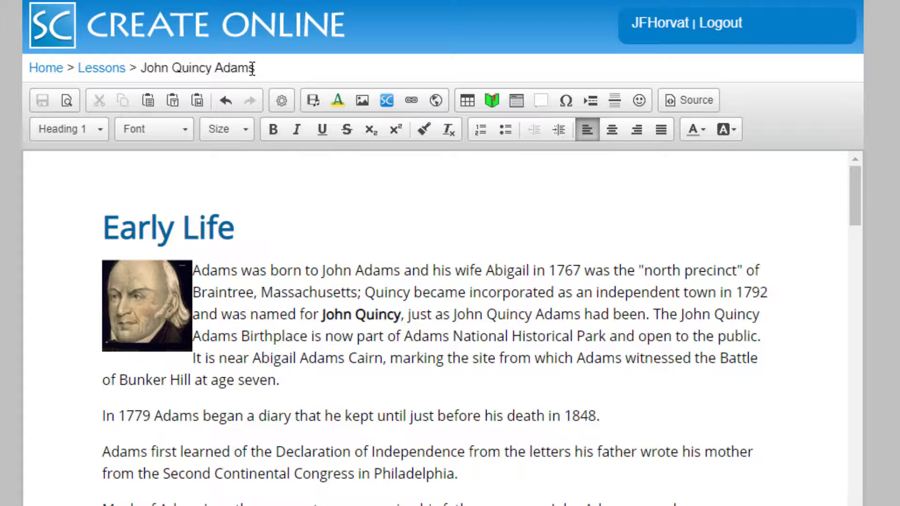
- Return to the Lessons list via the breadcrumb link
left_click(101, 69)
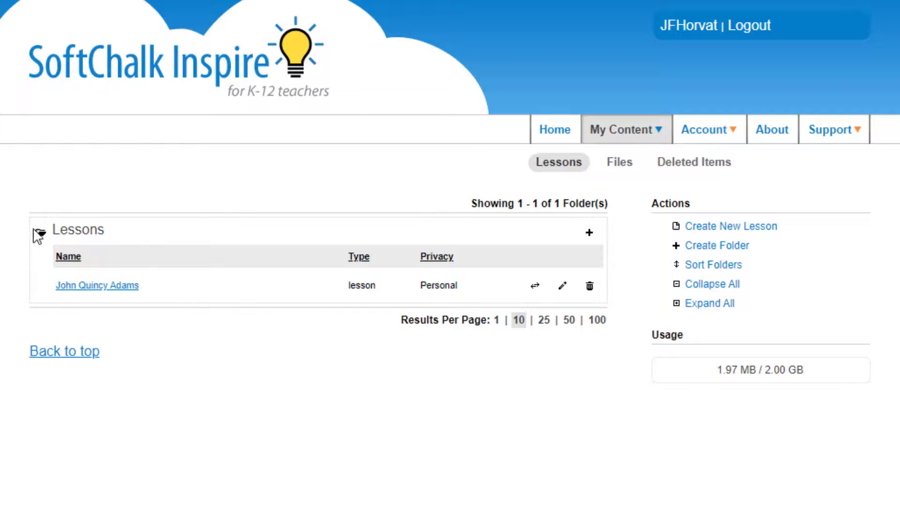